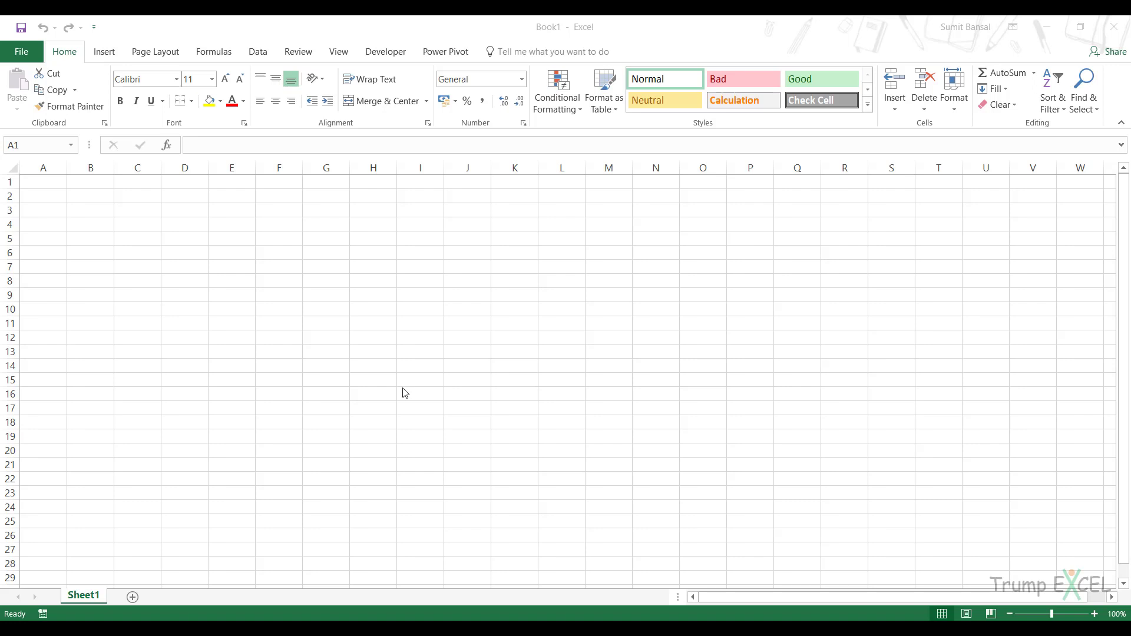
# Step: Switch to the desktop and open the Sales Data folder to examine its files
pyautogui.click(1046, 27)
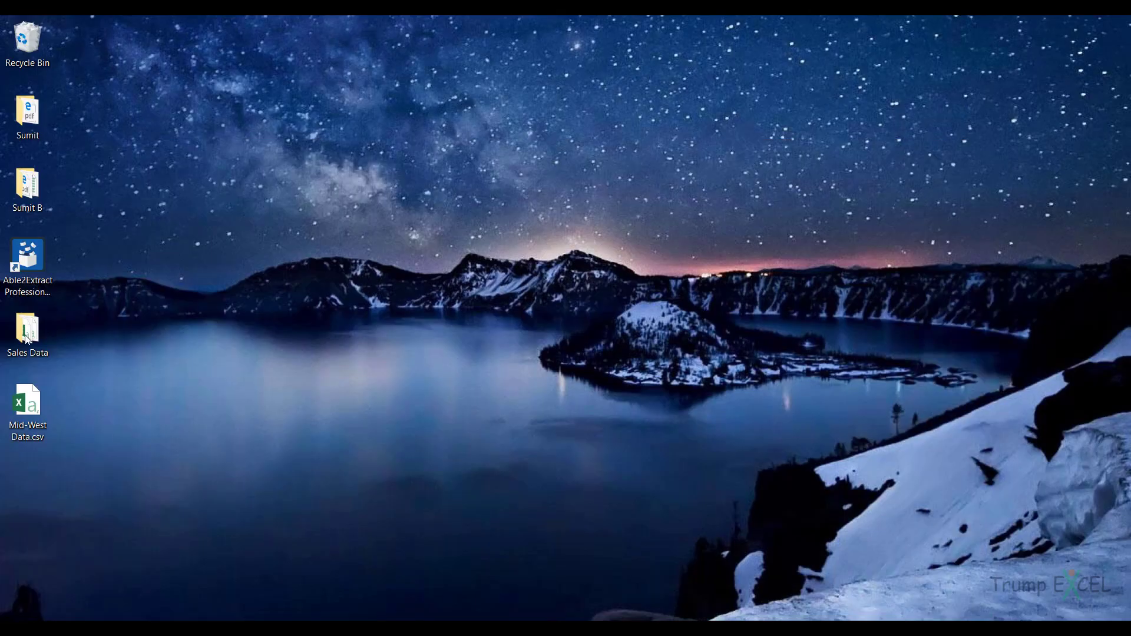
pyautogui.doubleClick(26, 339)
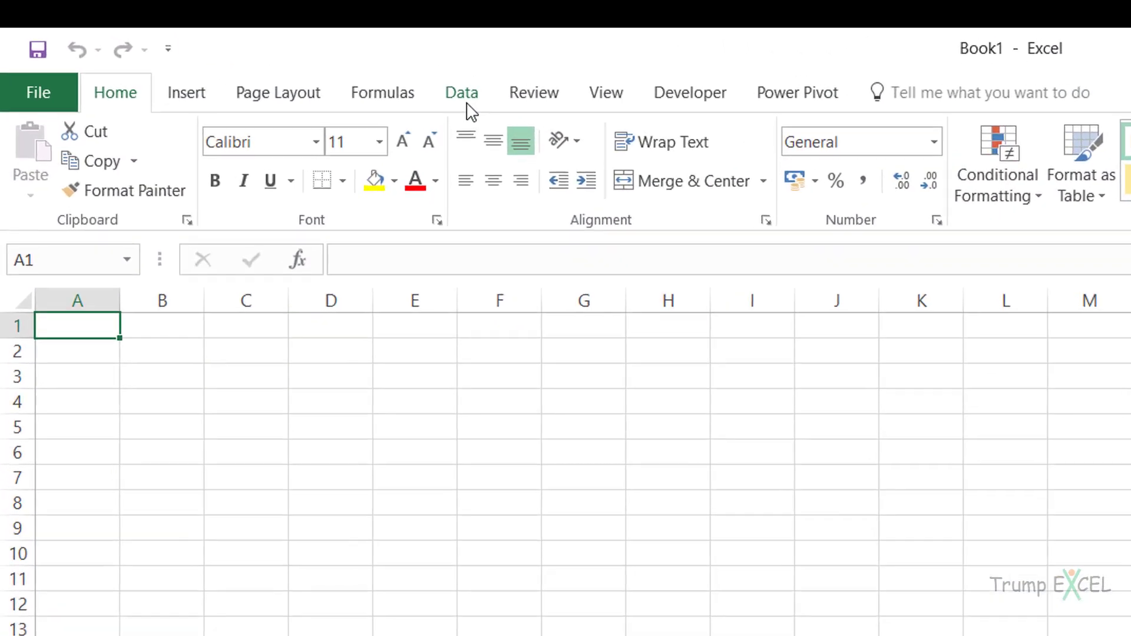
# Step: Import the desktop's Sales Data folder as a data source and open its file list for editing in the Query Editor
pyautogui.click(467, 105)
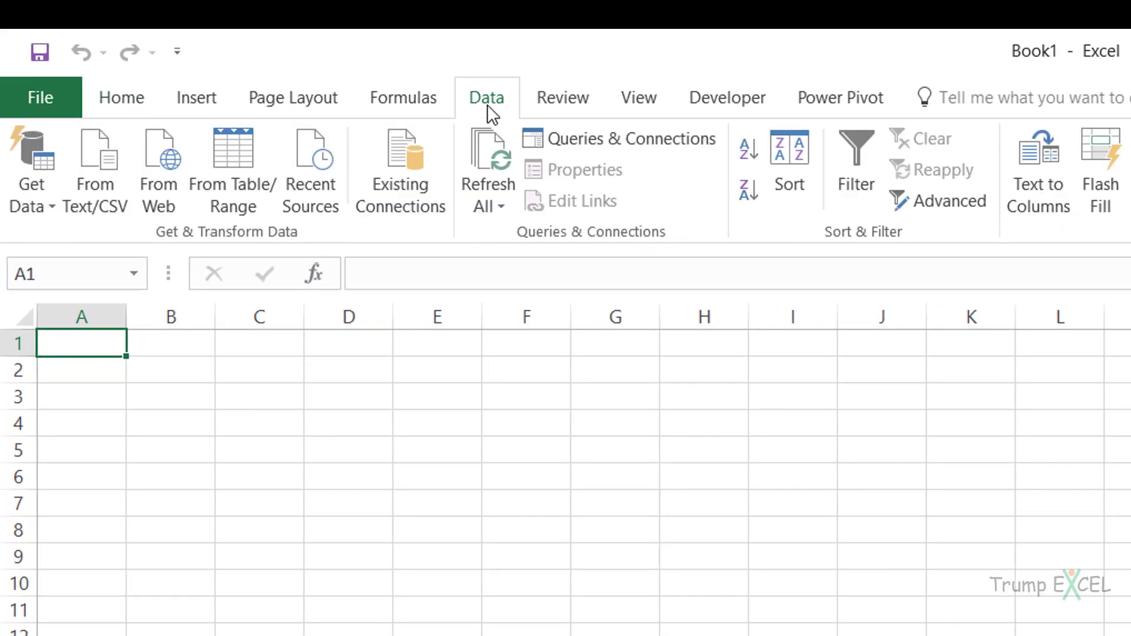
pyautogui.click(25, 201)
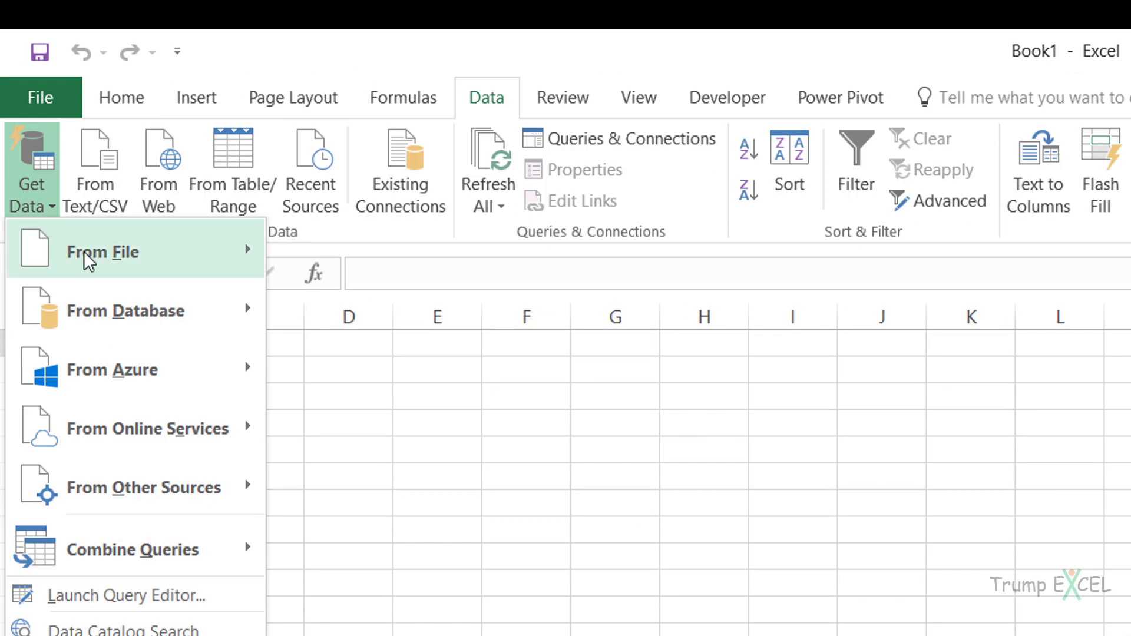
pyautogui.moveTo(83, 251)
pyautogui.click(404, 478)
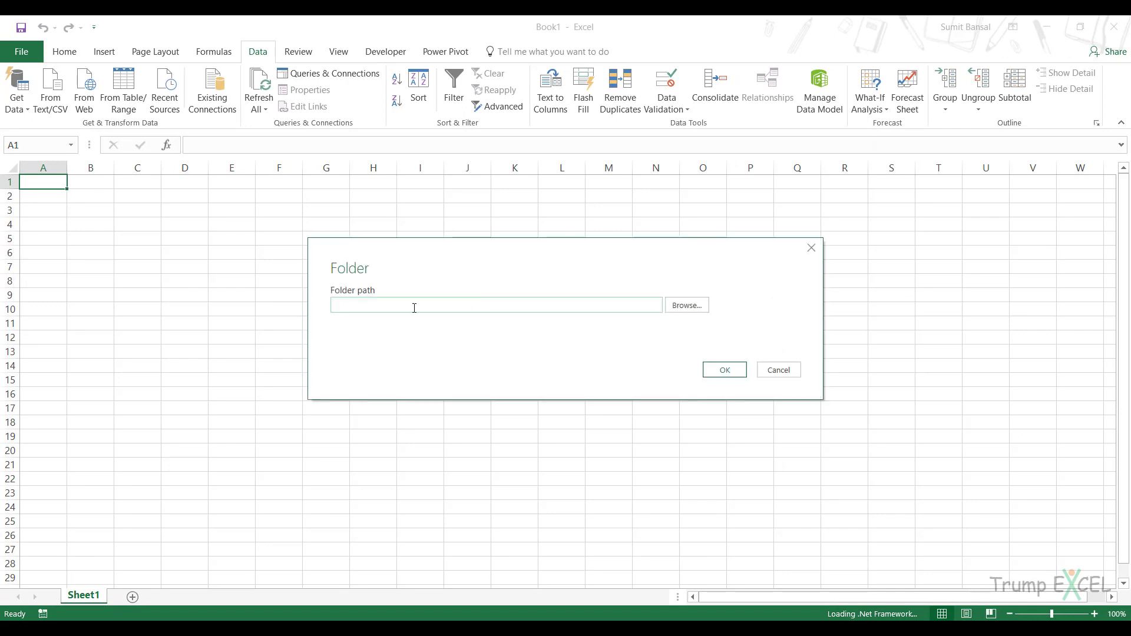
pyautogui.click(673, 310)
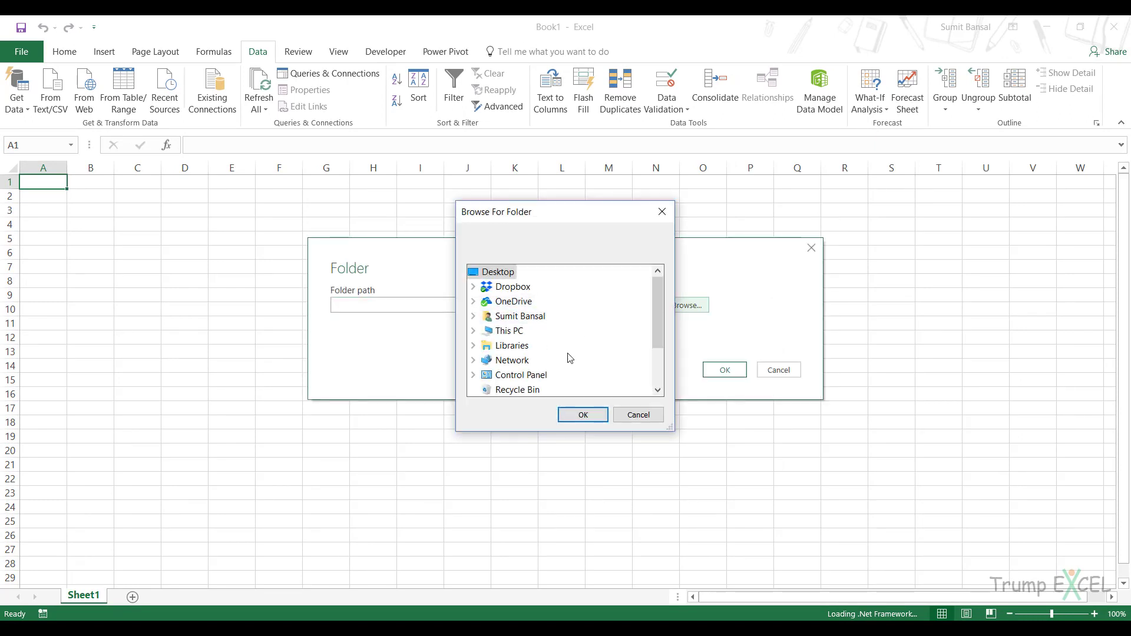
pyautogui.moveTo(658, 314); pyautogui.dragTo(643, 358)
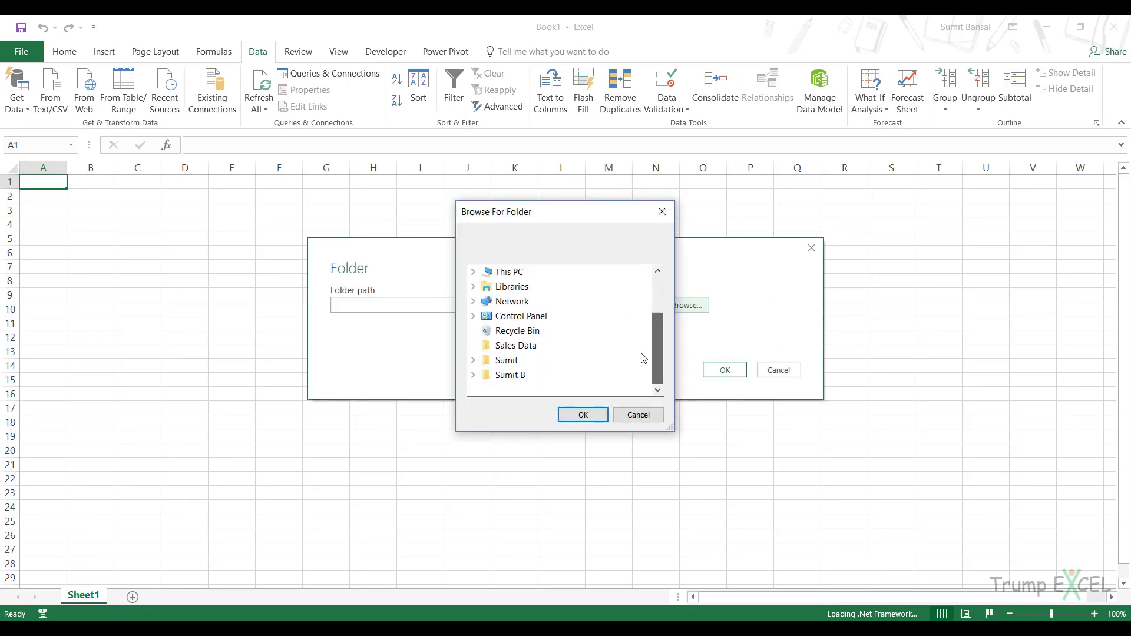
pyautogui.click(510, 347)
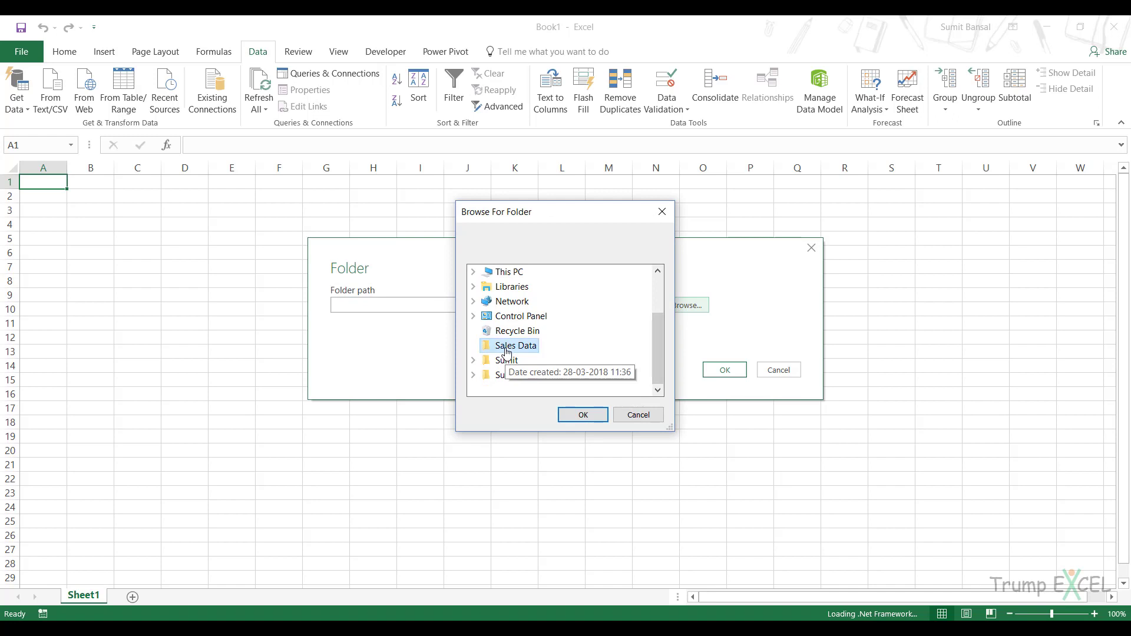
pyautogui.click(580, 415)
pyautogui.click(724, 370)
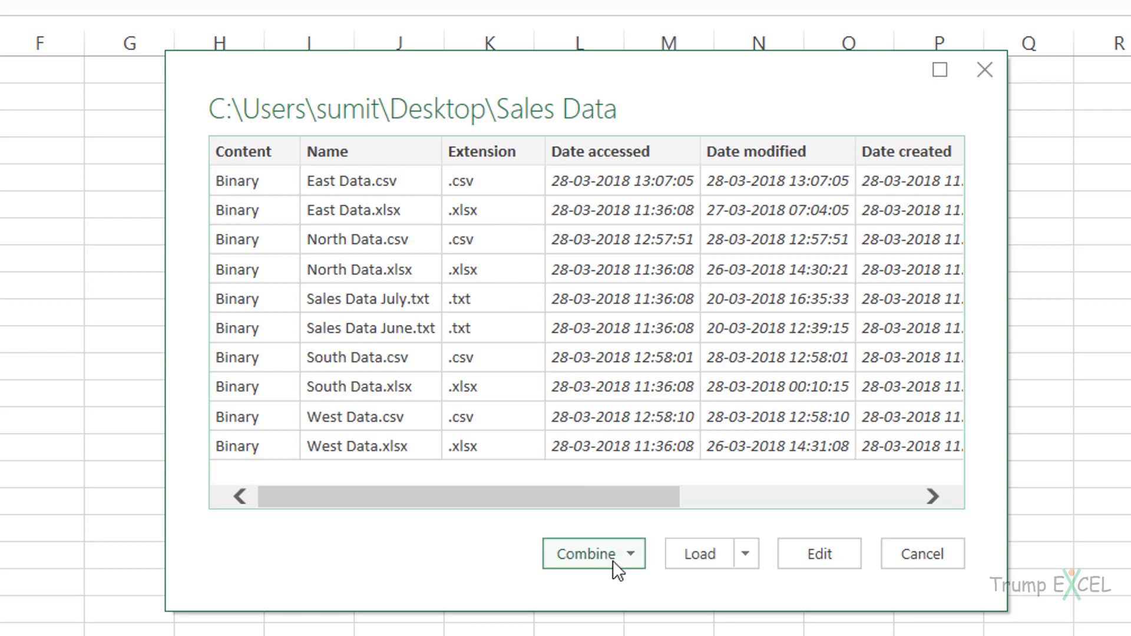
pyautogui.click(819, 555)
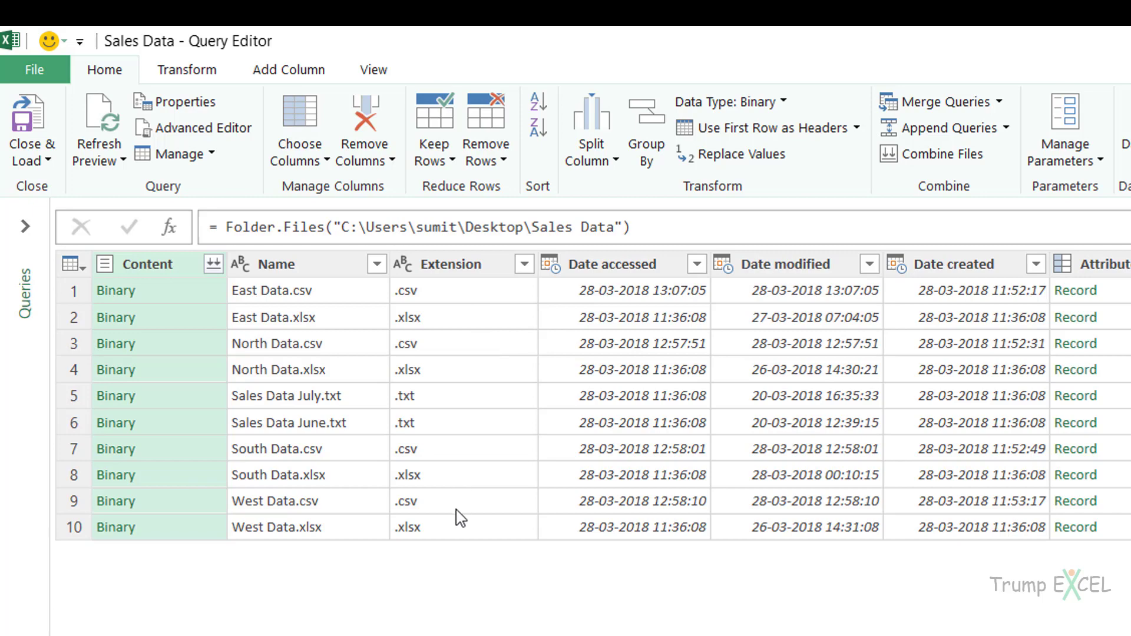
# Step: Filter the Extension column to keep only the .csv files
pyautogui.click(523, 264)
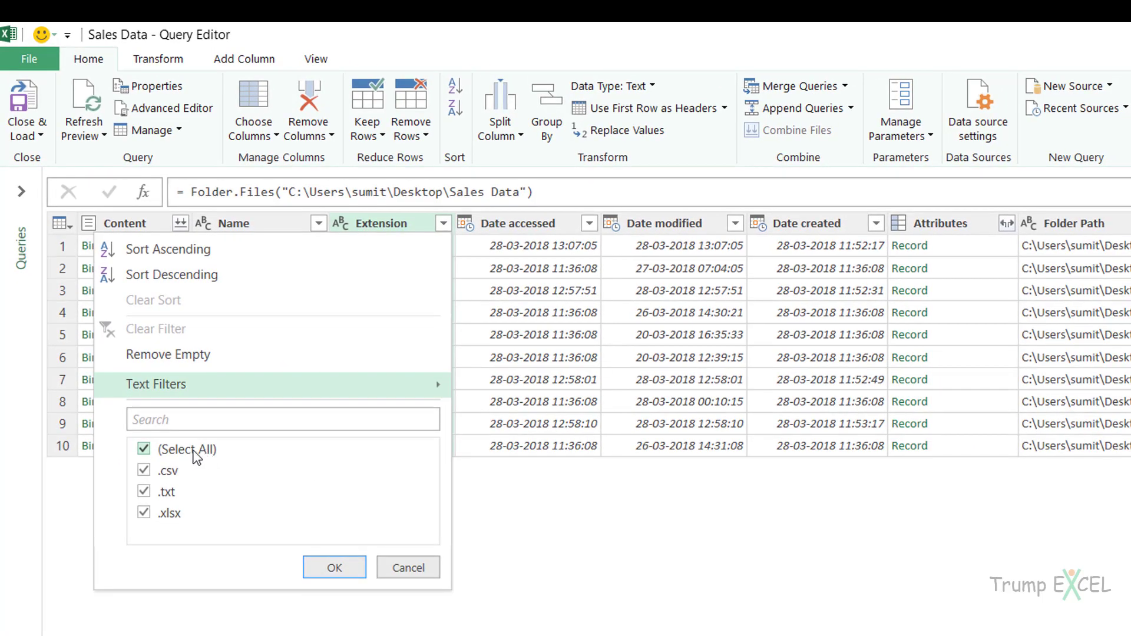
pyautogui.click(144, 448)
pyautogui.click(144, 470)
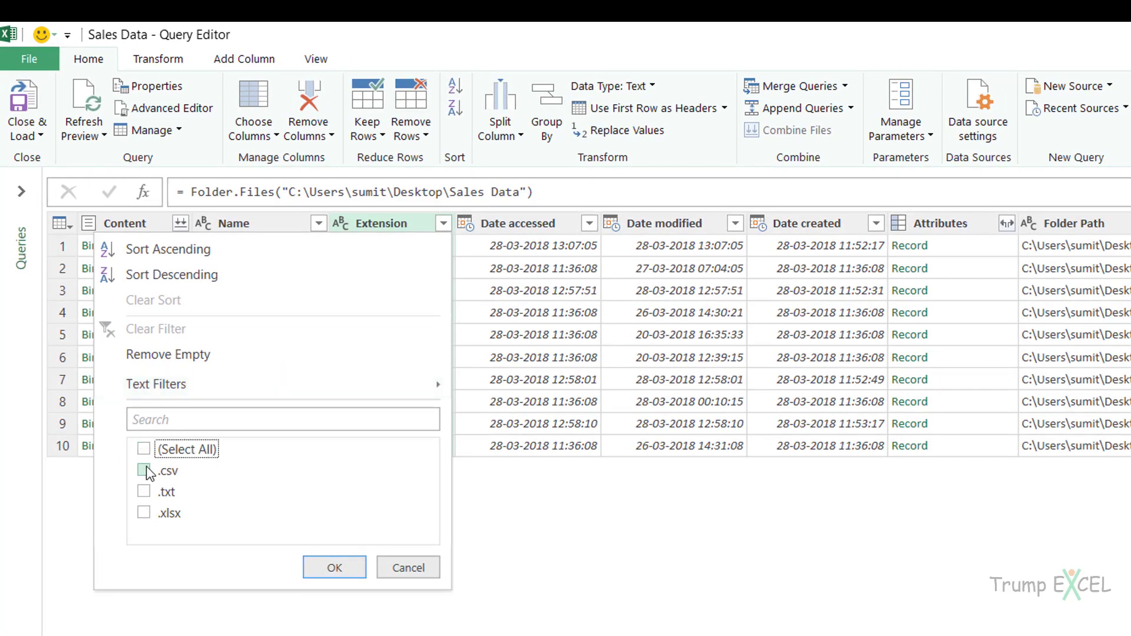
pyautogui.click(333, 566)
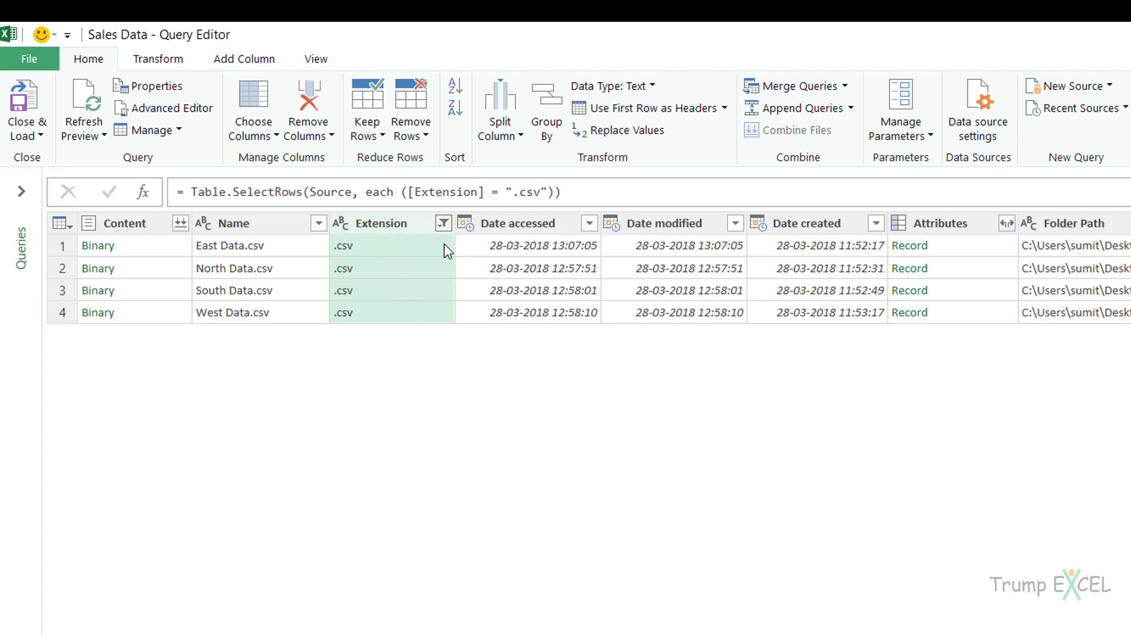
# Step: Try an Equals text filter with an empty value on the Extension column, and delete the added filter step
pyautogui.click(443, 223)
pyautogui.moveTo(392, 389)
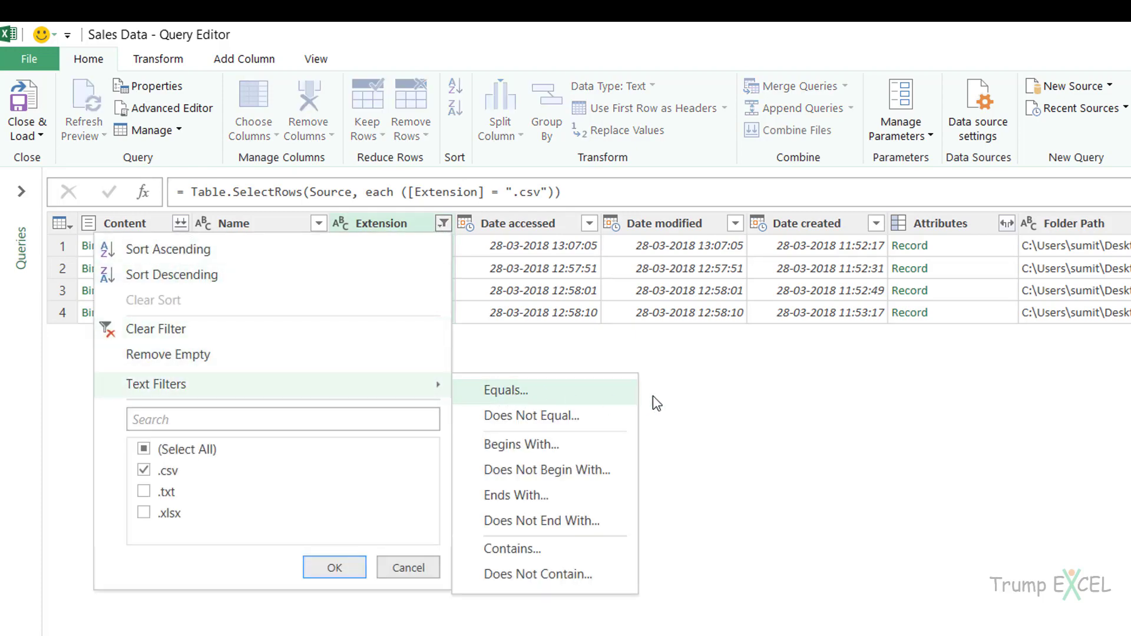
pyautogui.click(624, 390)
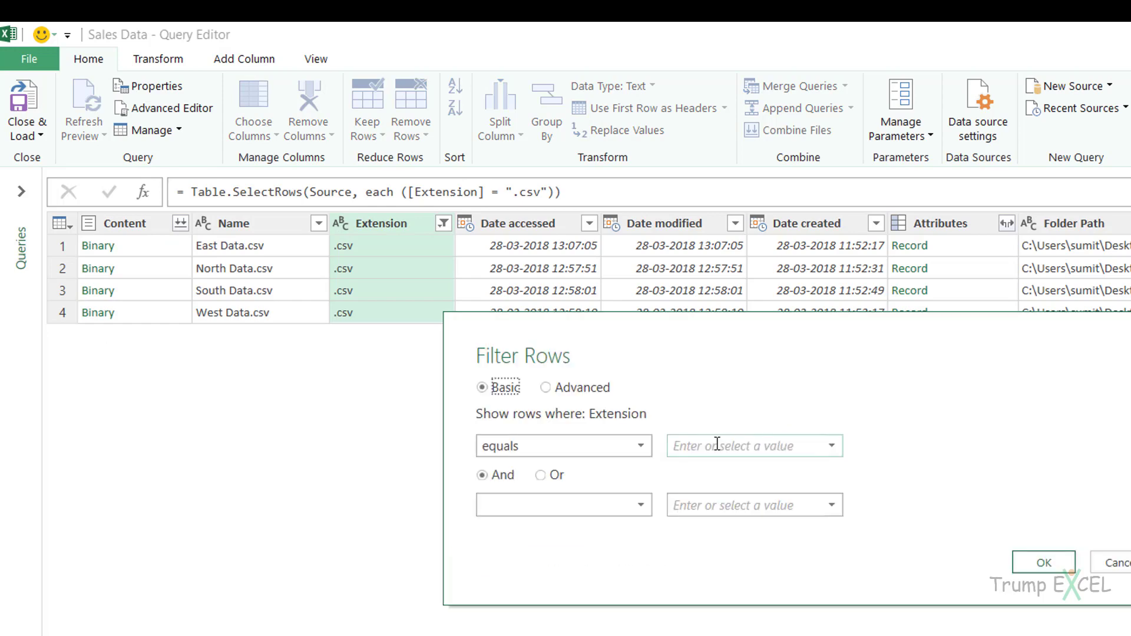
pyautogui.click(1028, 564)
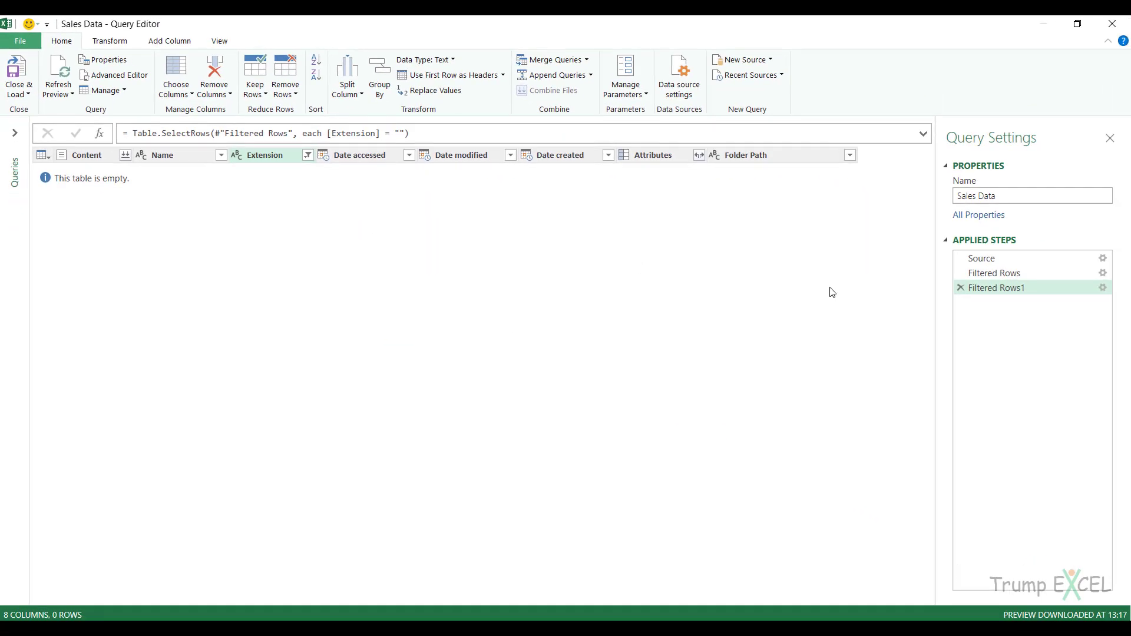
pyautogui.click(960, 288)
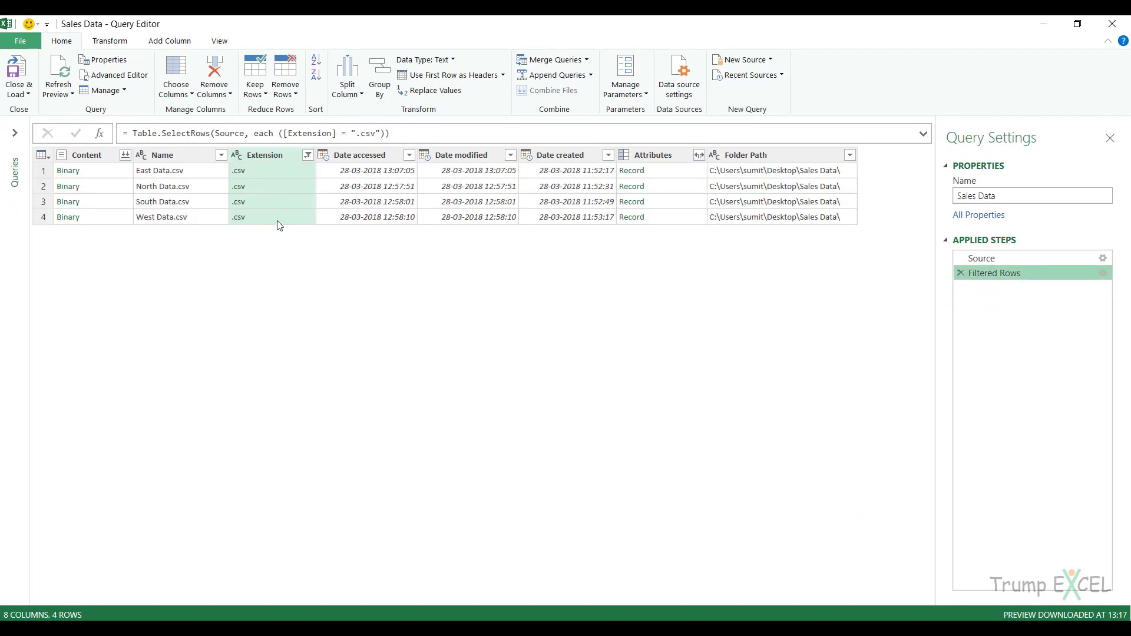
# Step: Preview the binary content entries of East Data.csv and North Data.csv
pyautogui.click(97, 173)
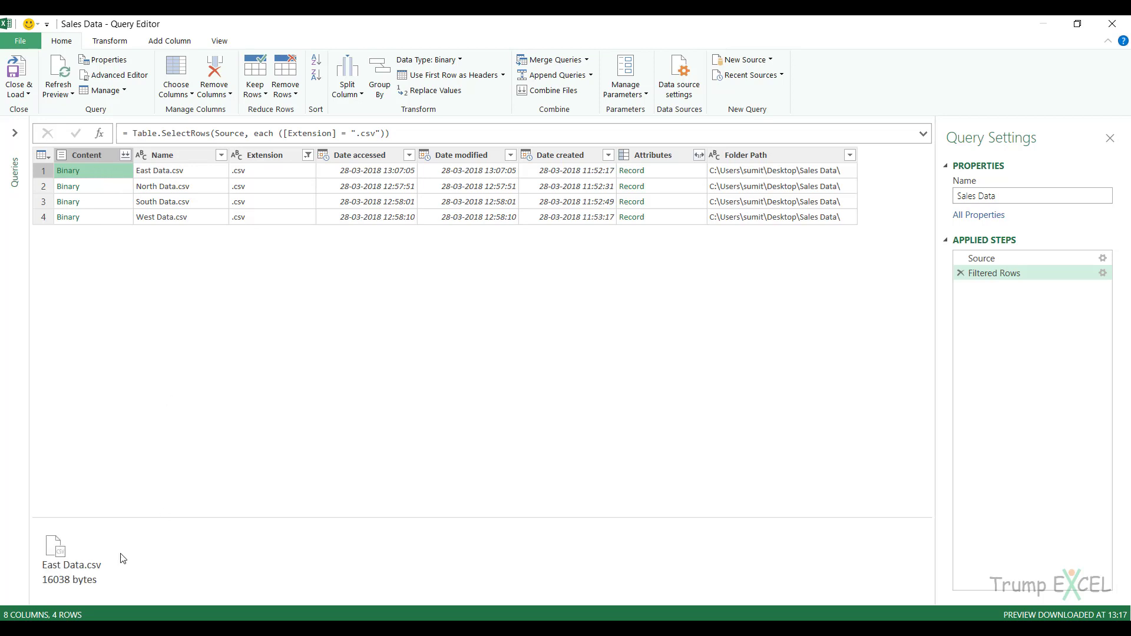
pyautogui.click(112, 189)
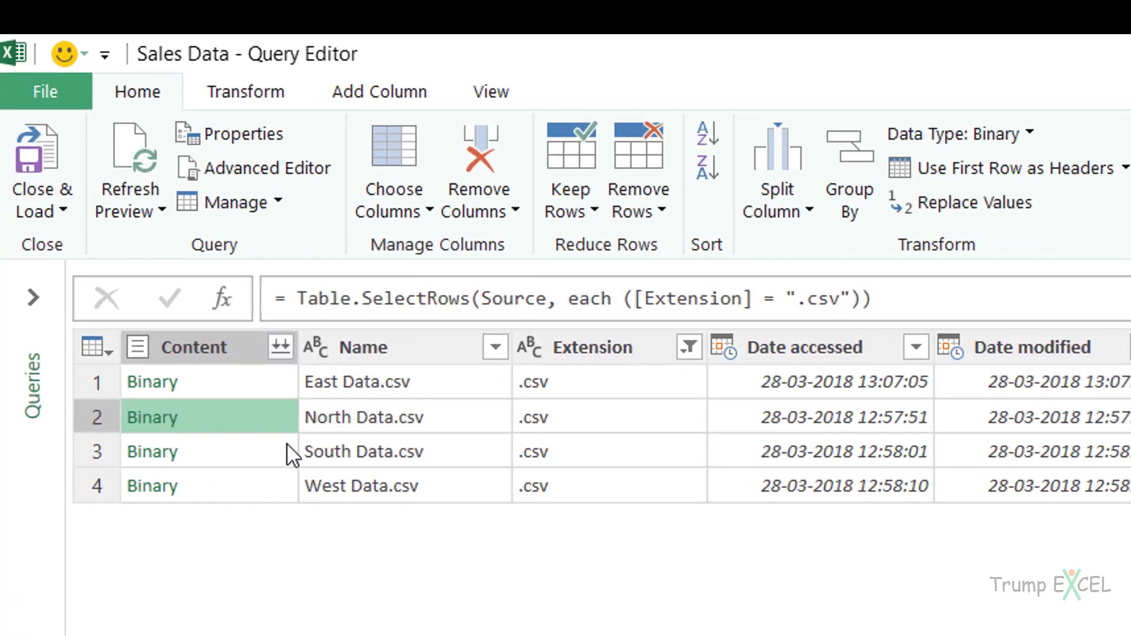
# Step: Combine the binary files in the Content column, reviewing the sample data and keeping the first file as the example and comma as the delimiter
pyautogui.click(282, 353)
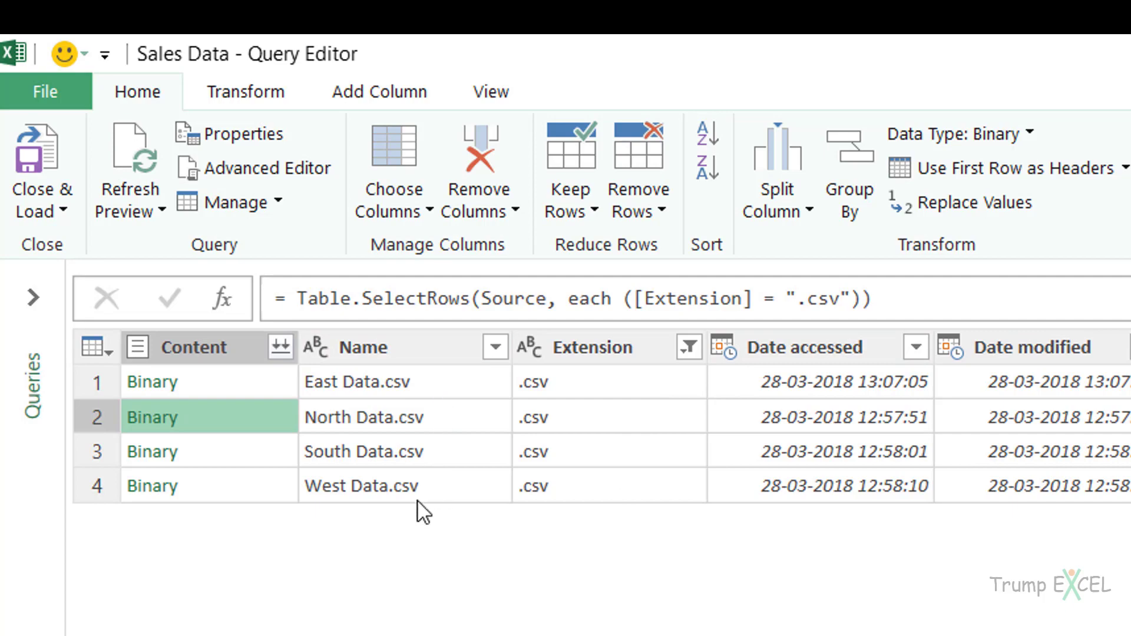
pyautogui.click(281, 347)
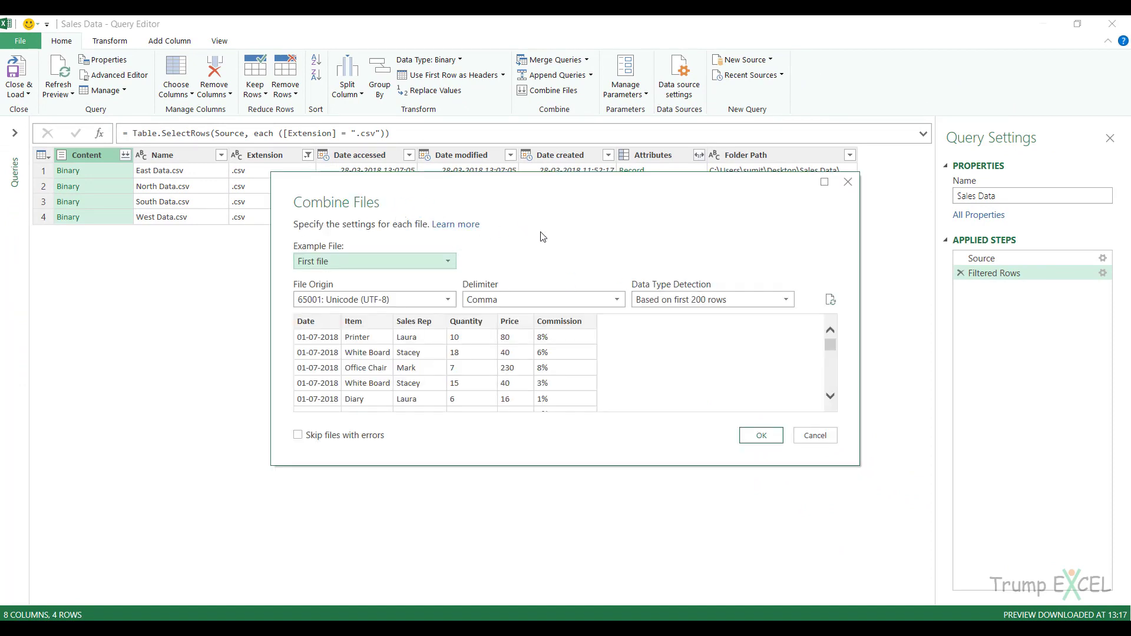
pyautogui.moveTo(517, 205); pyautogui.dragTo(504, 187)
pyautogui.scroll(-1, 380, 354)
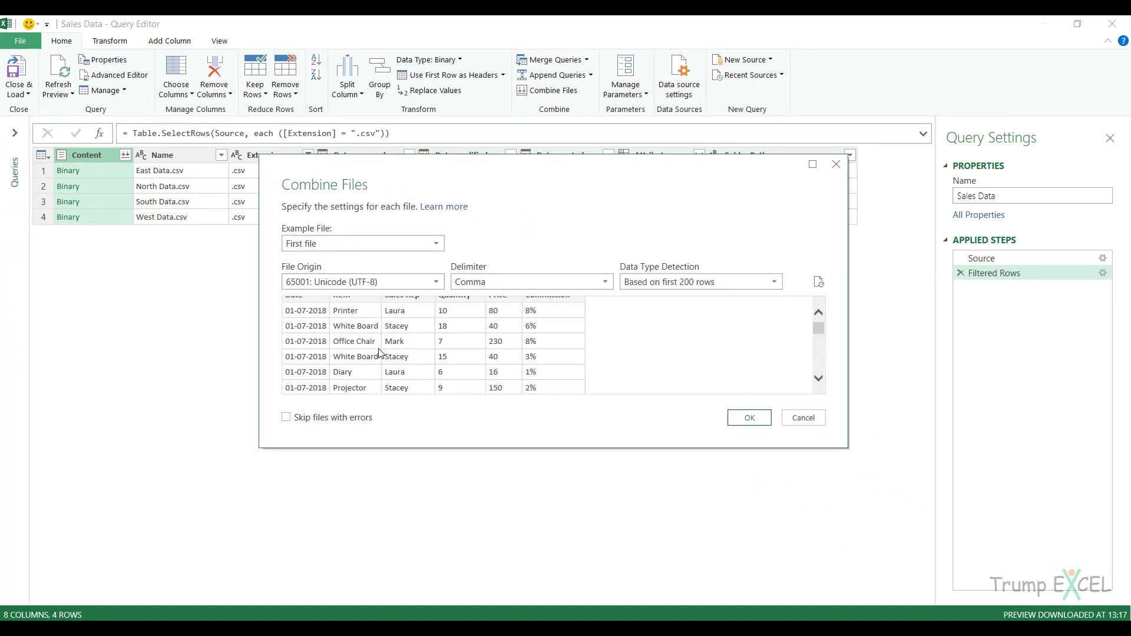
pyautogui.scroll(-3, 380, 353)
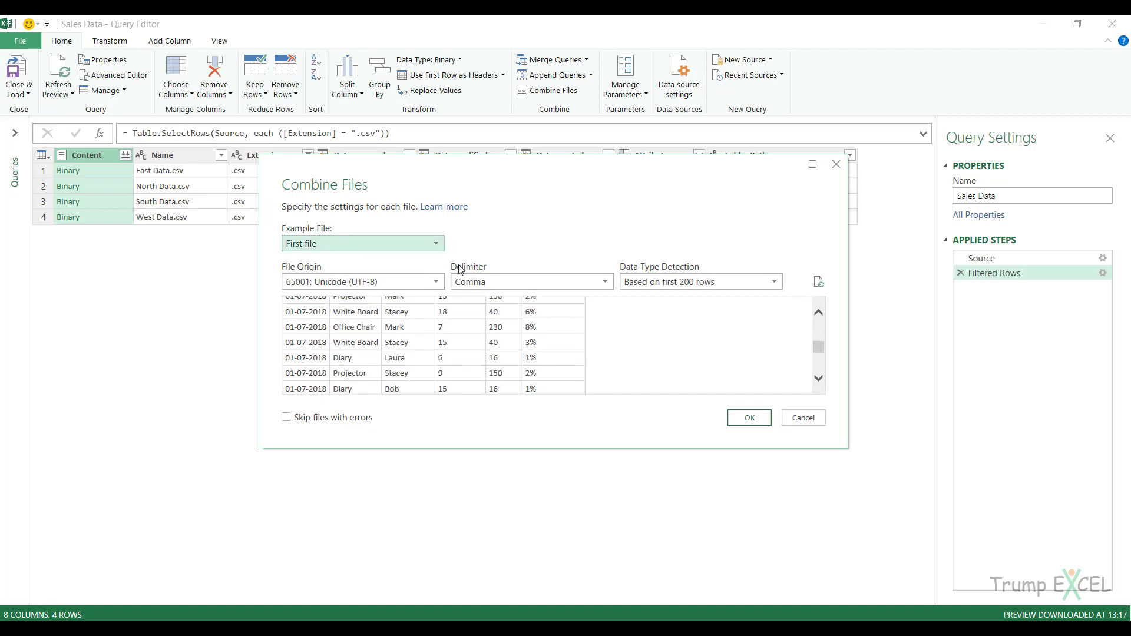
pyautogui.click(758, 417)
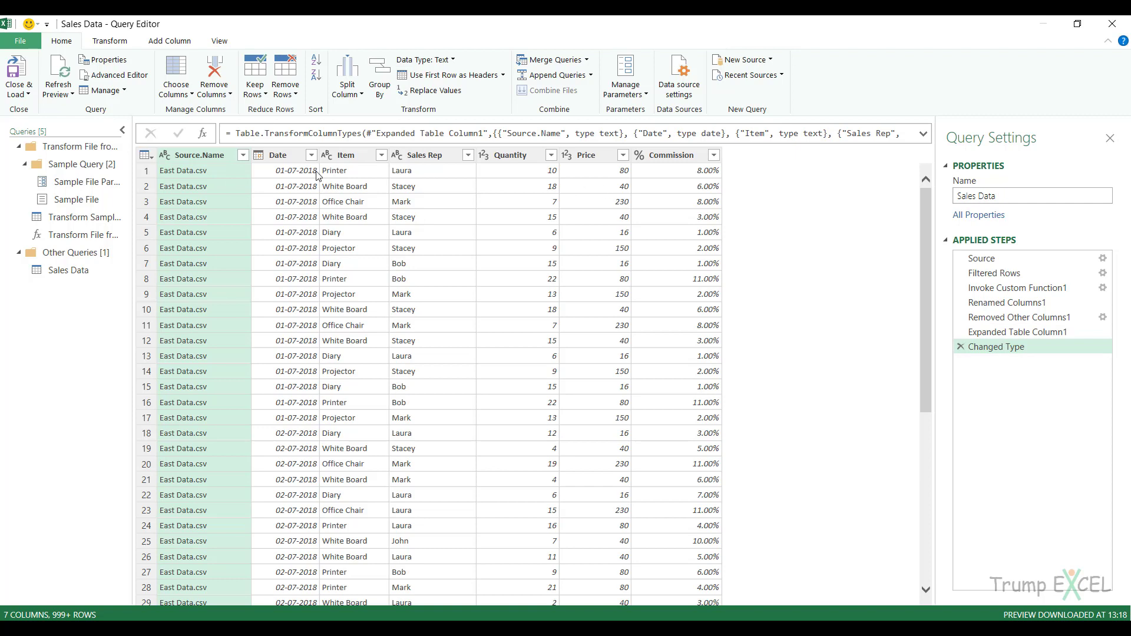
# Step: Check the data types of the Date, Item, Sales Rep, Quantity, Price and Commission columns
pyautogui.click(285, 156)
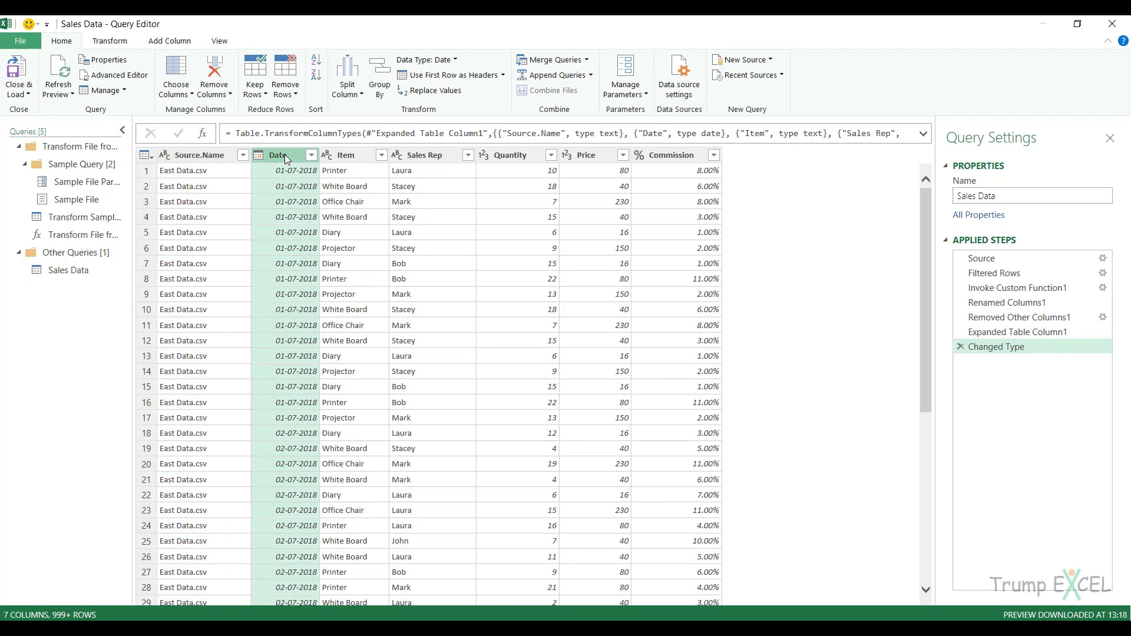
pyautogui.click(353, 156)
pyautogui.click(420, 155)
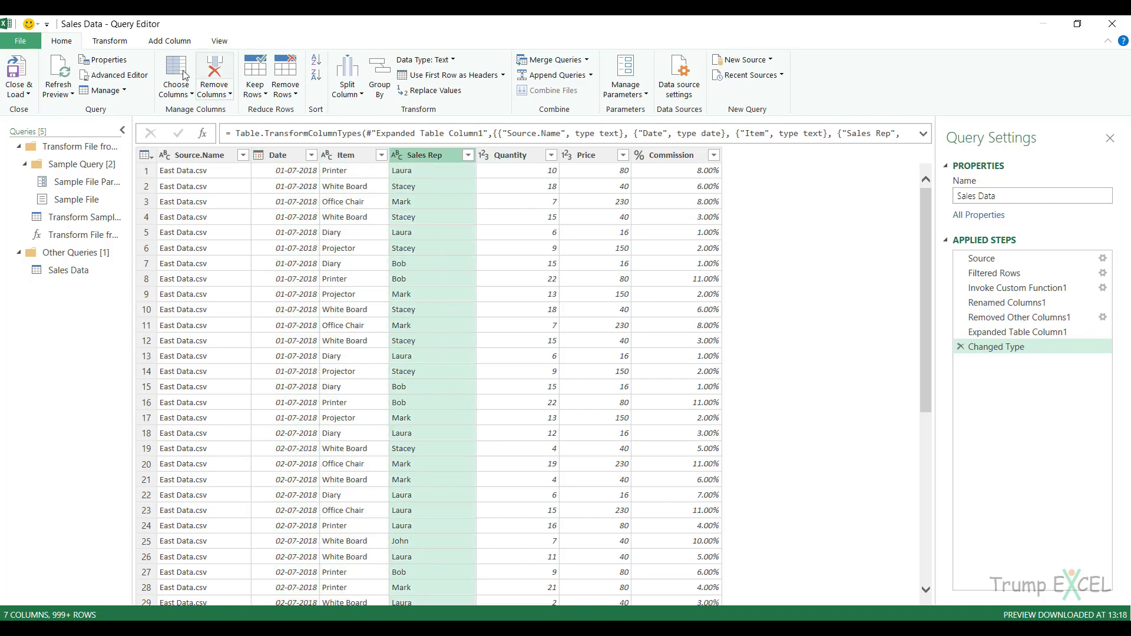
pyautogui.click(108, 42)
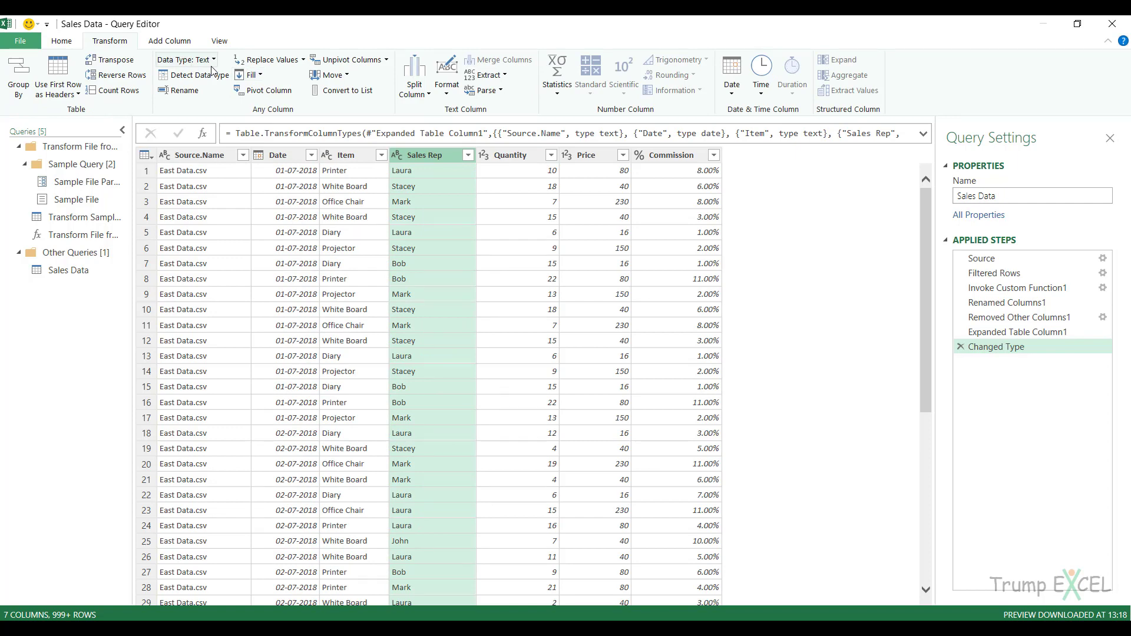
pyautogui.click(503, 158)
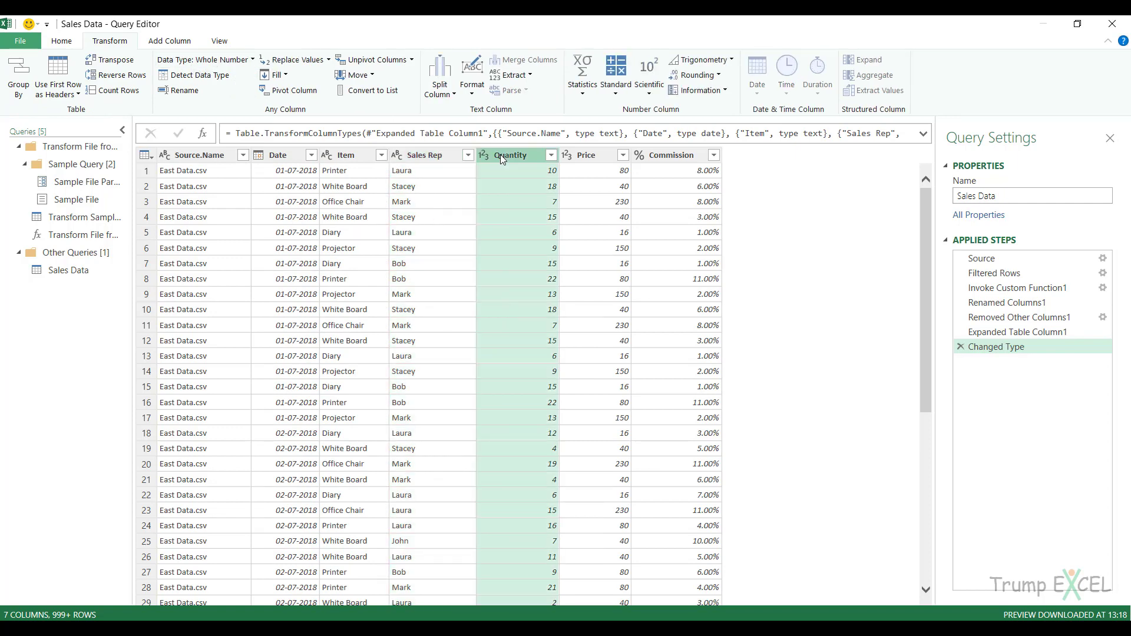
pyautogui.click(605, 159)
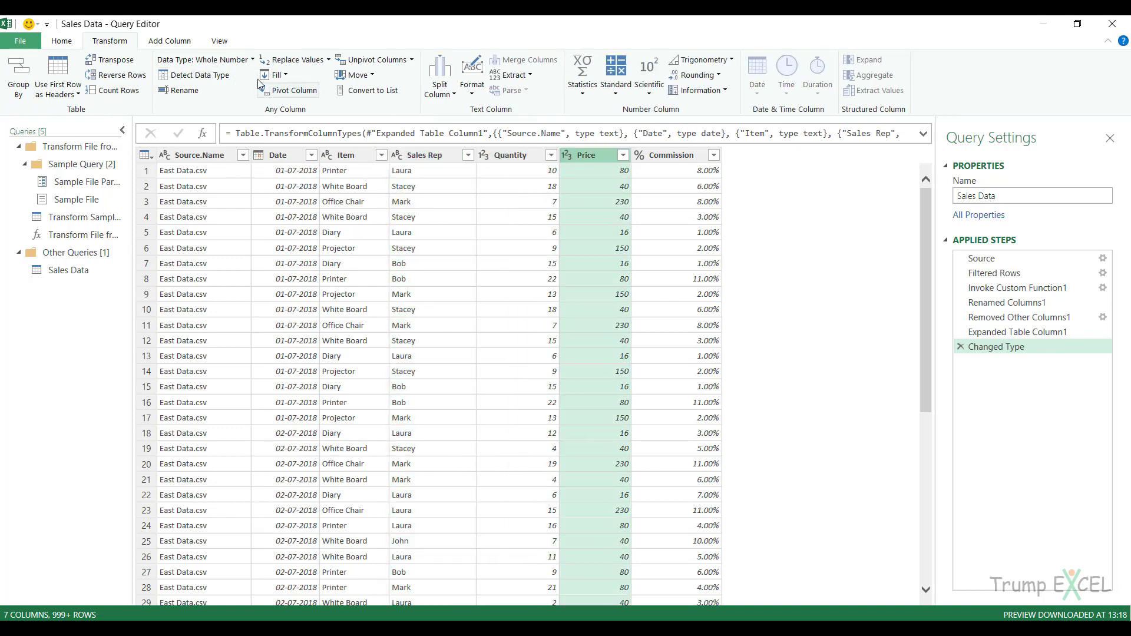
pyautogui.click(694, 162)
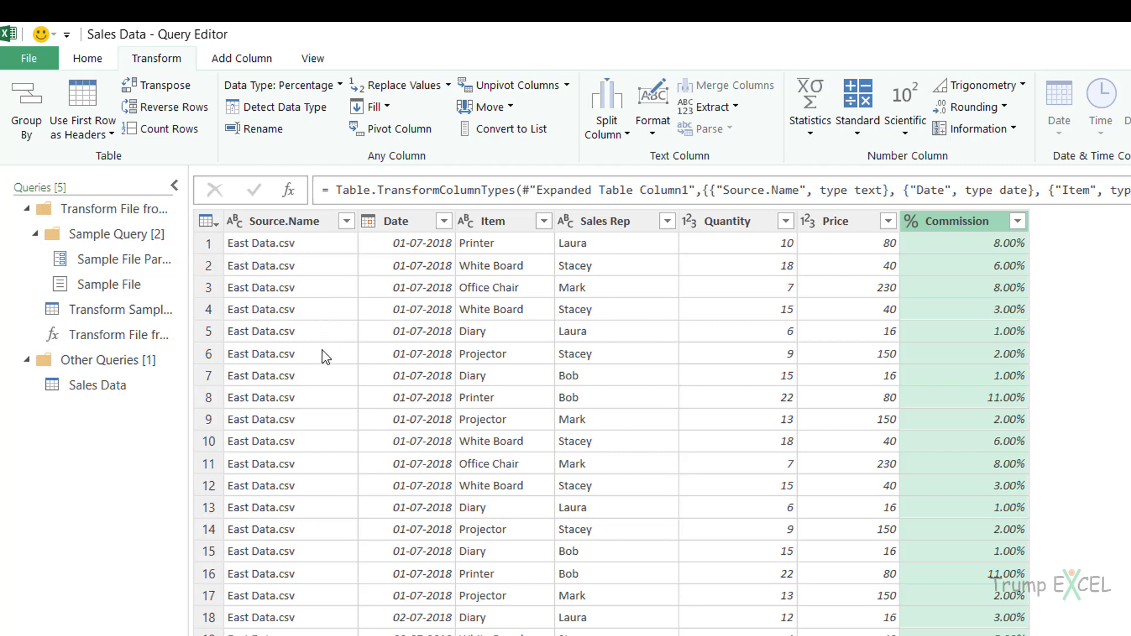
# Step: Rename the Source.Name column as Region
pyautogui.doubleClick(285, 225)
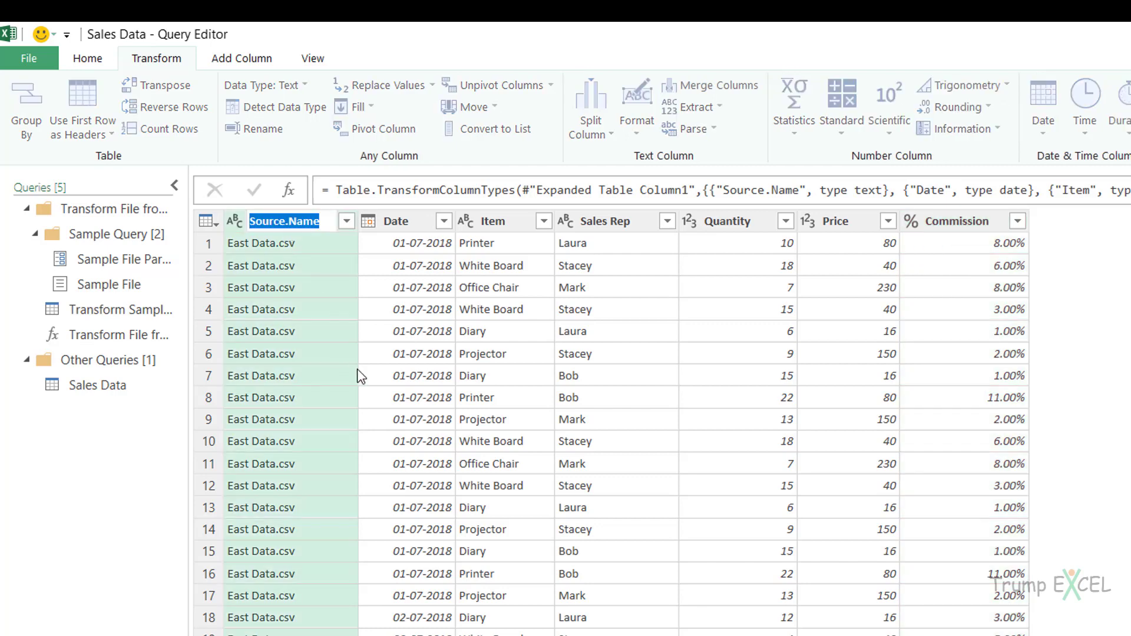
pyautogui.write('Region')
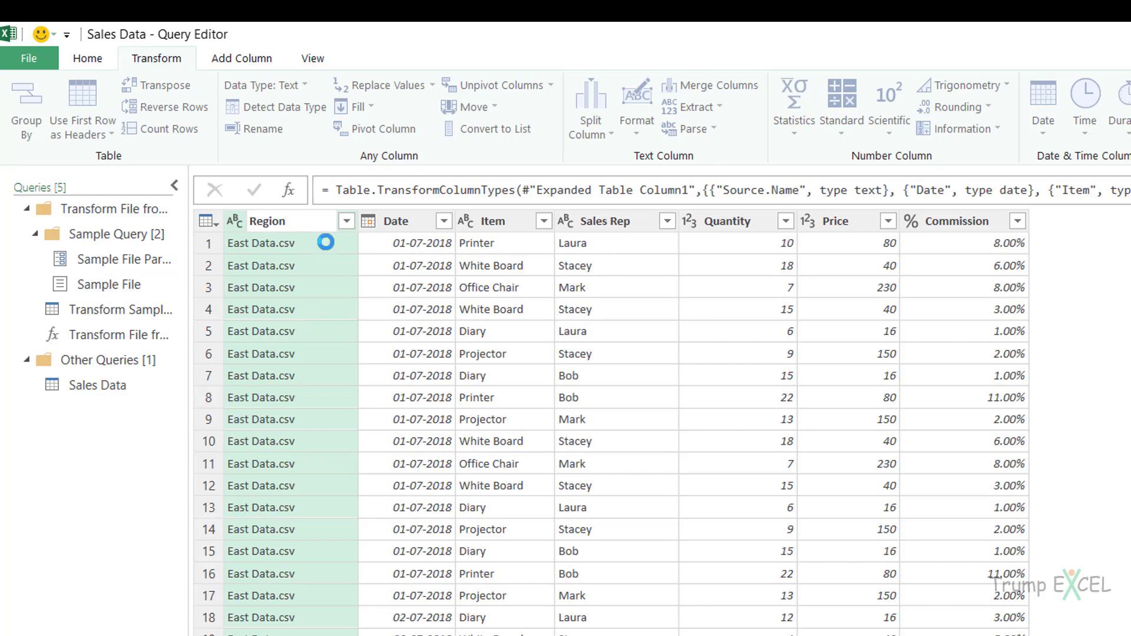
pyautogui.press('Return')
# Step: Replace " Data.csv", including its leading space, with nothing in the Region column
pyautogui.rightClick(267, 227)
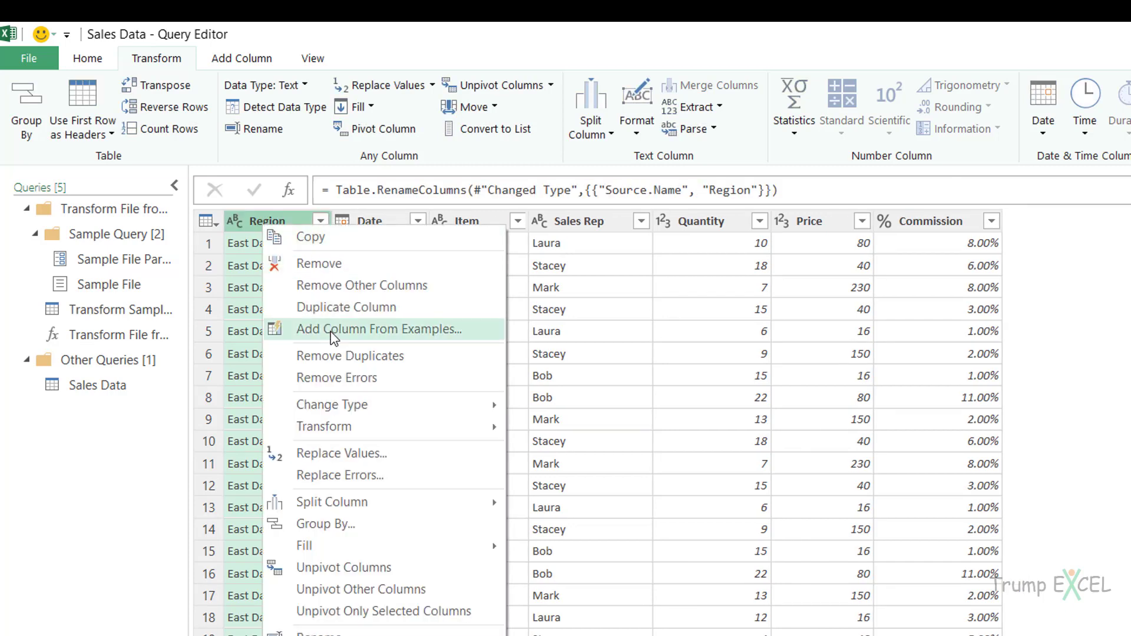
pyautogui.click(340, 454)
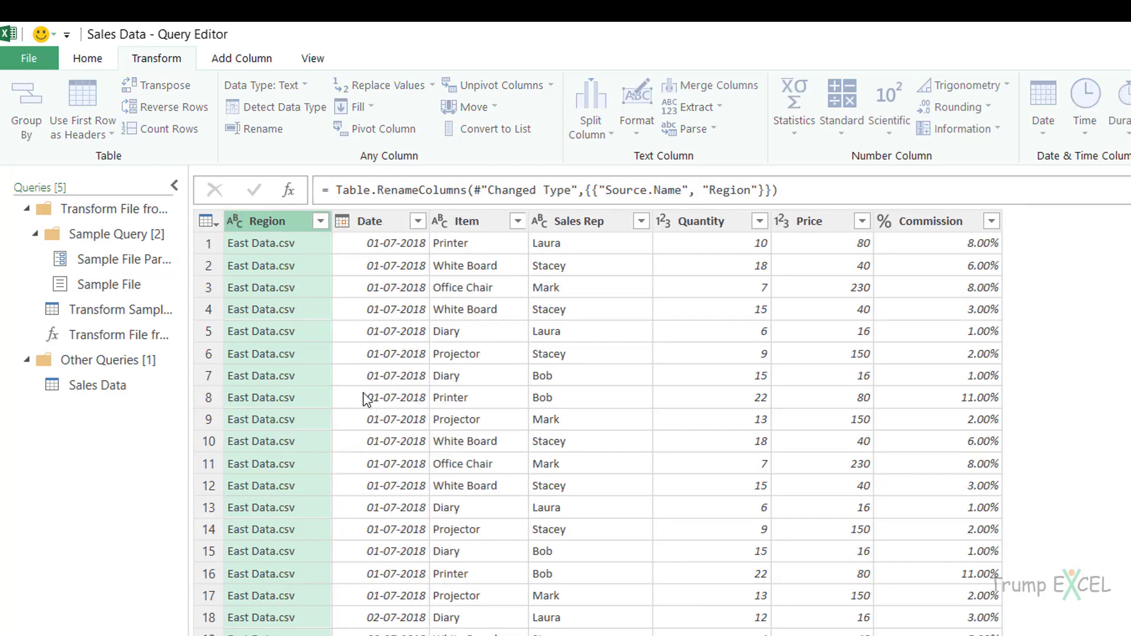
pyautogui.write('Data.c')
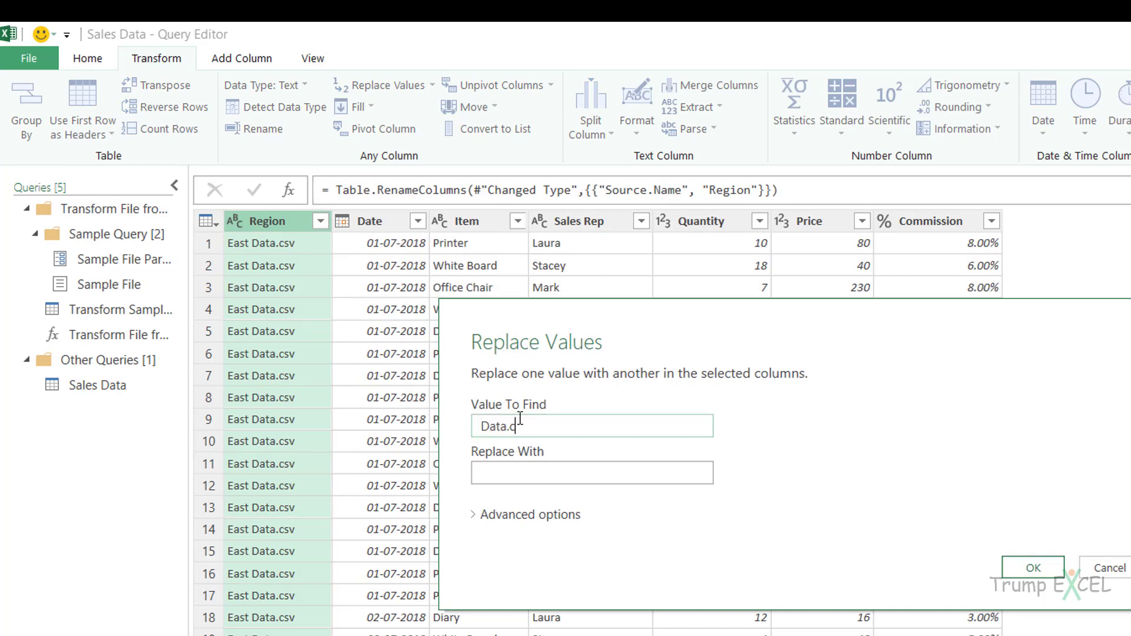
pyautogui.write('sv')
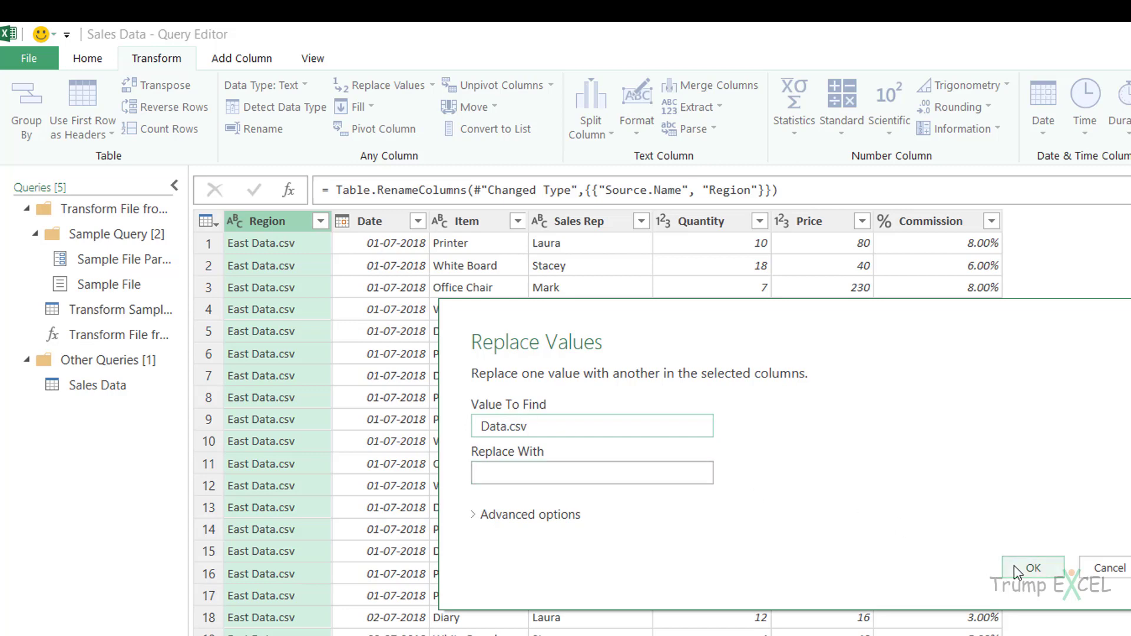
pyautogui.click(1032, 567)
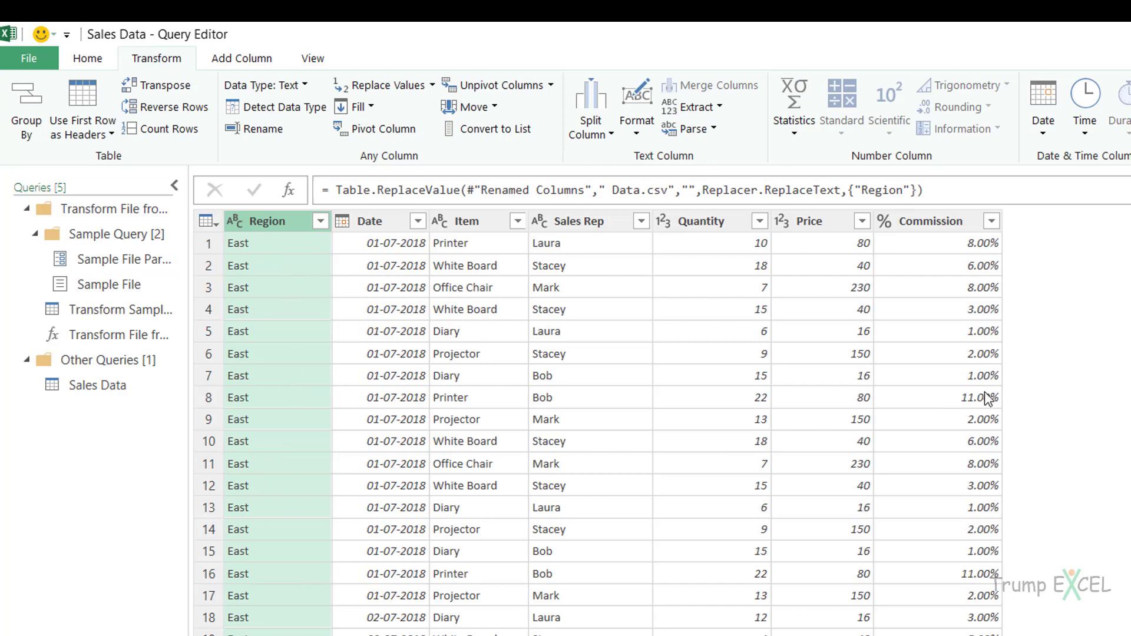
# Step: Close the query editor and load the combined Sales Data query into the workbook
pyautogui.click(75, 62)
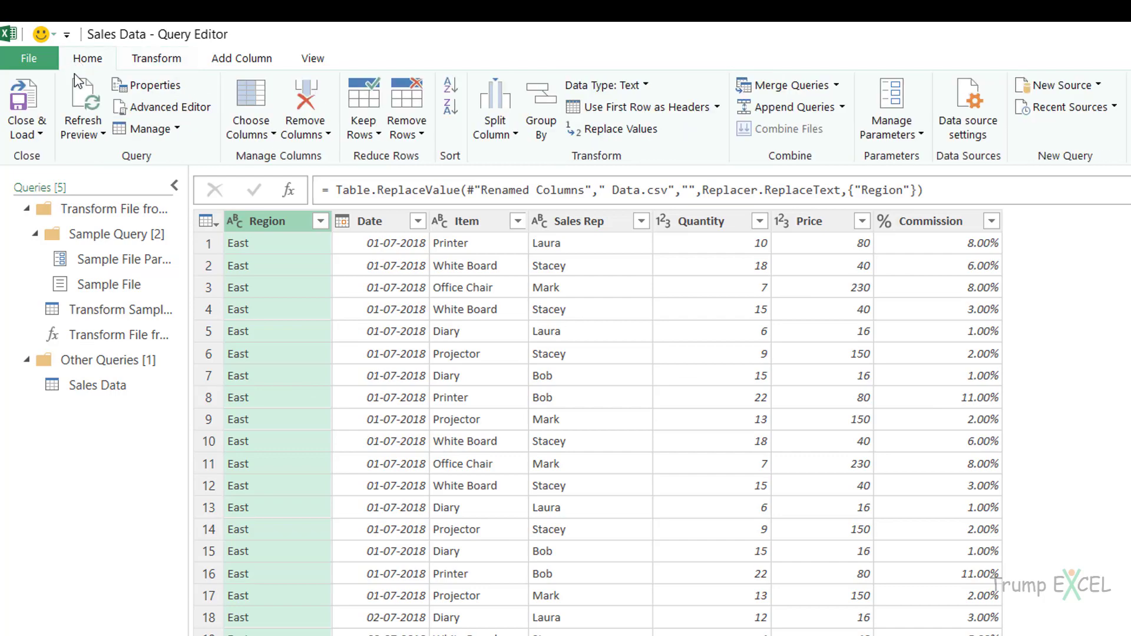
pyautogui.click(12, 97)
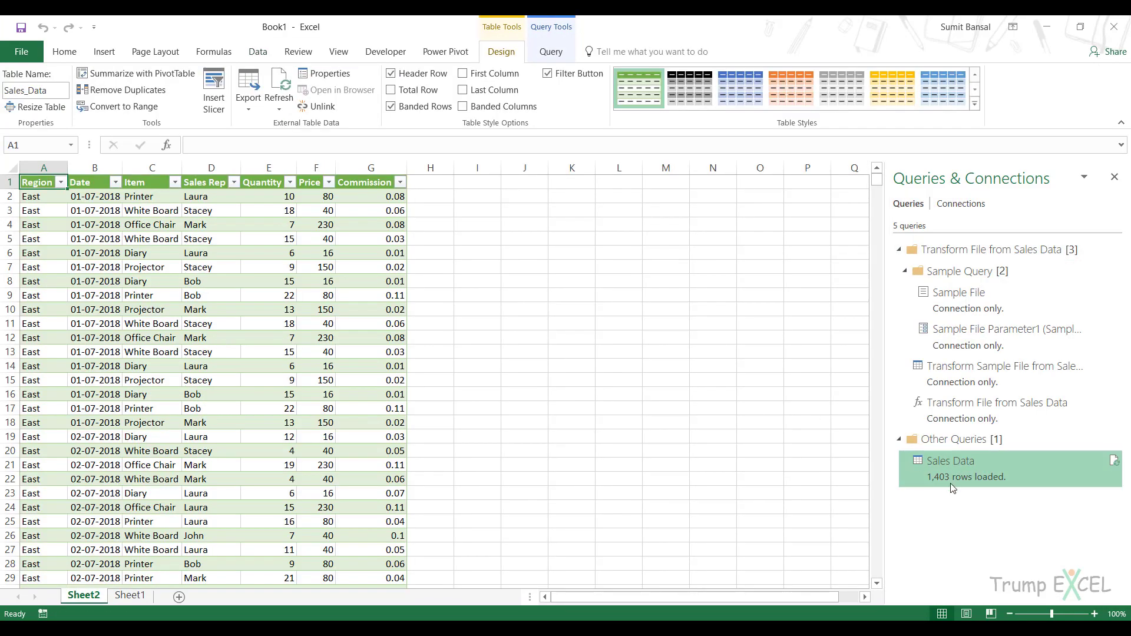
pyautogui.moveTo(953, 488)
# Step: Switch to the desktop, move Mid-West Data.csv into the Sales Data folder and open that folder
pyautogui.click(1047, 26)
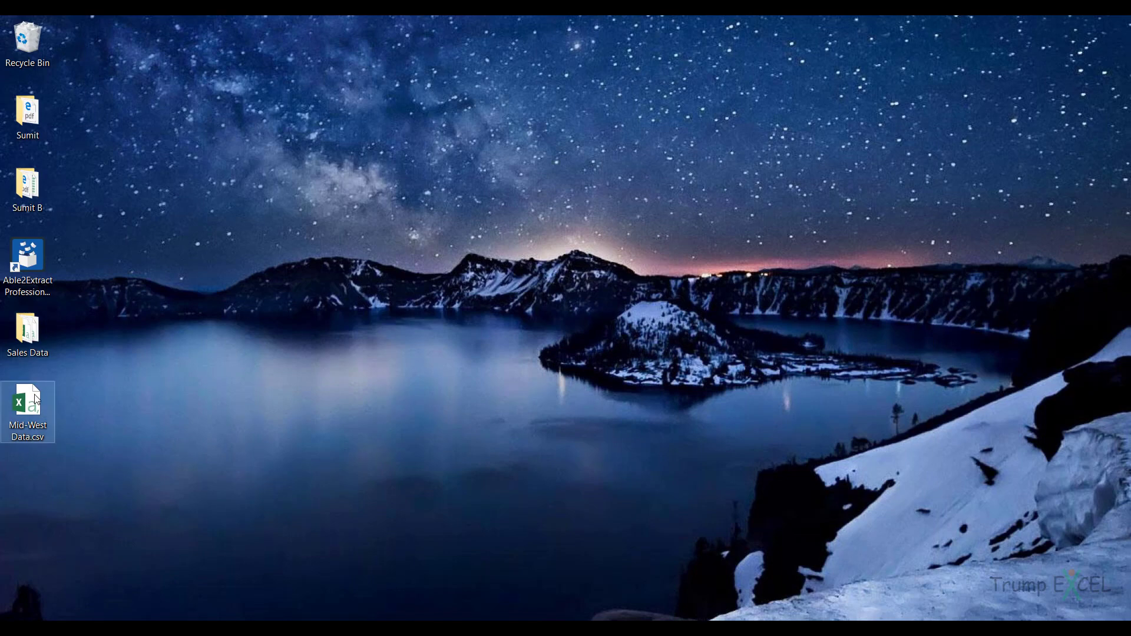
pyautogui.moveTo(35, 414); pyautogui.dragTo(30, 339)
pyautogui.doubleClick(32, 339)
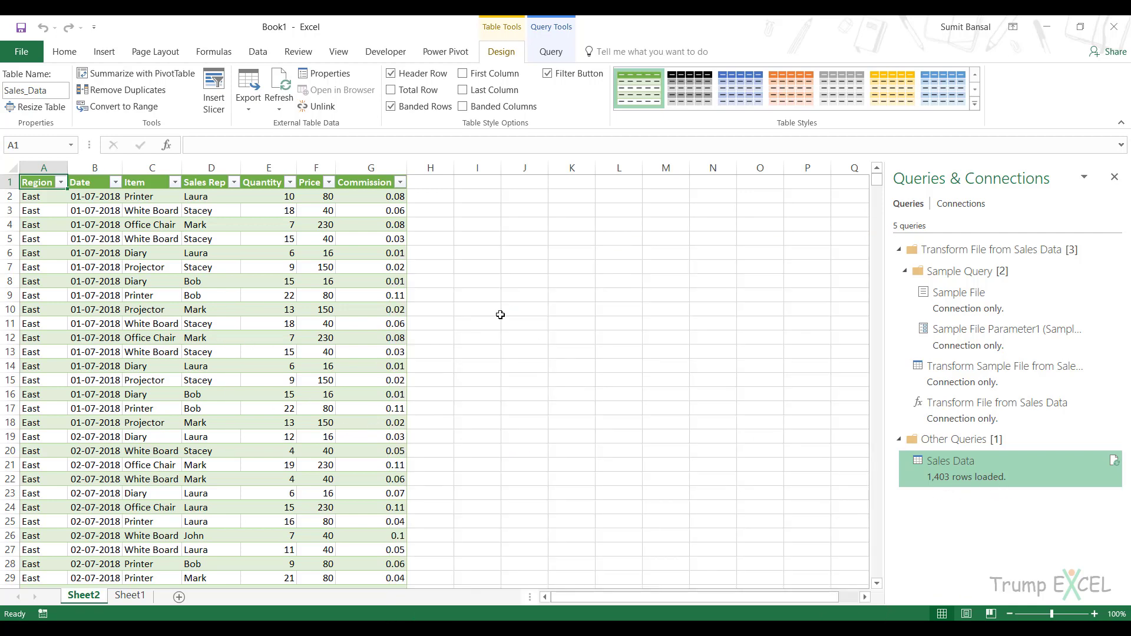
# Step: Return to the Excel workbook and refresh the Sales Data query to include the newly added file
pyautogui.rightClick(208, 254)
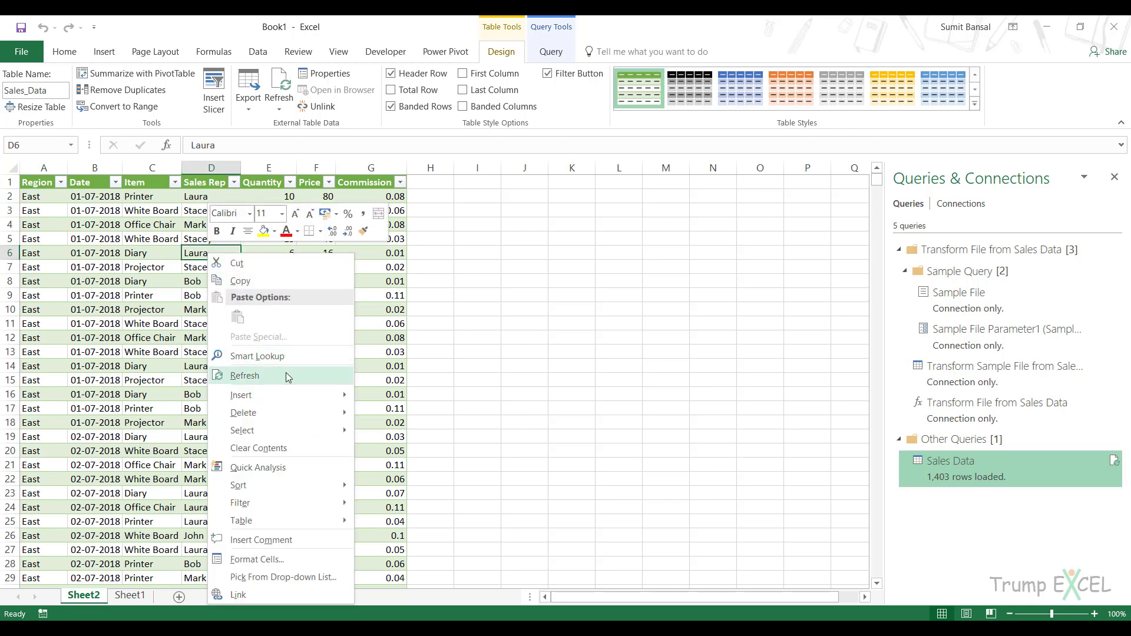
pyautogui.rightClick(1036, 478)
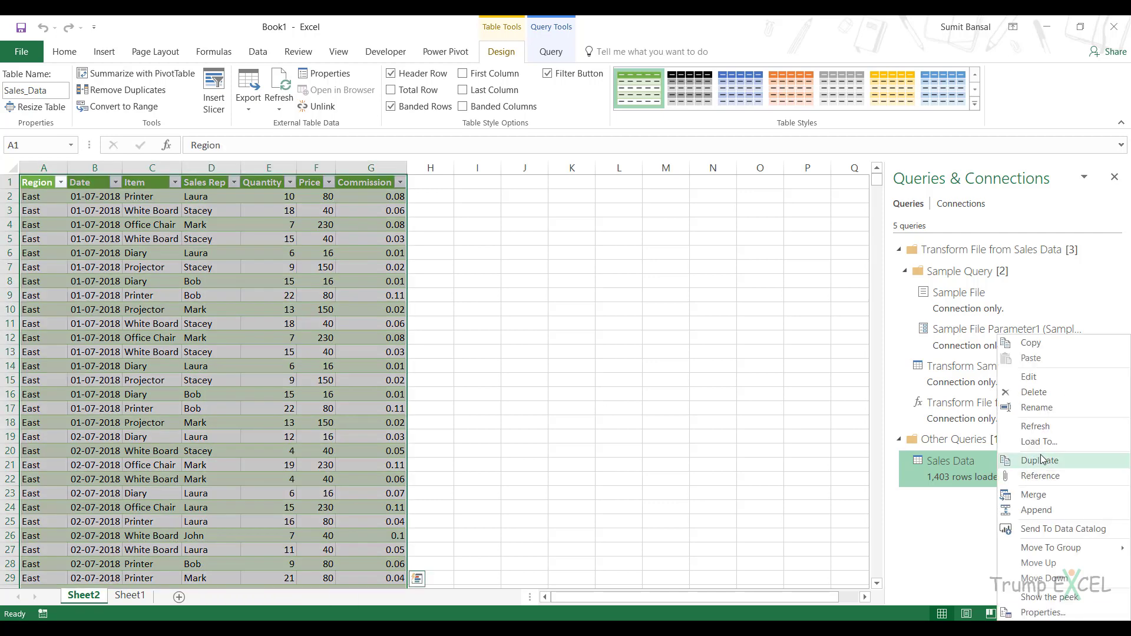
pyautogui.click(1040, 427)
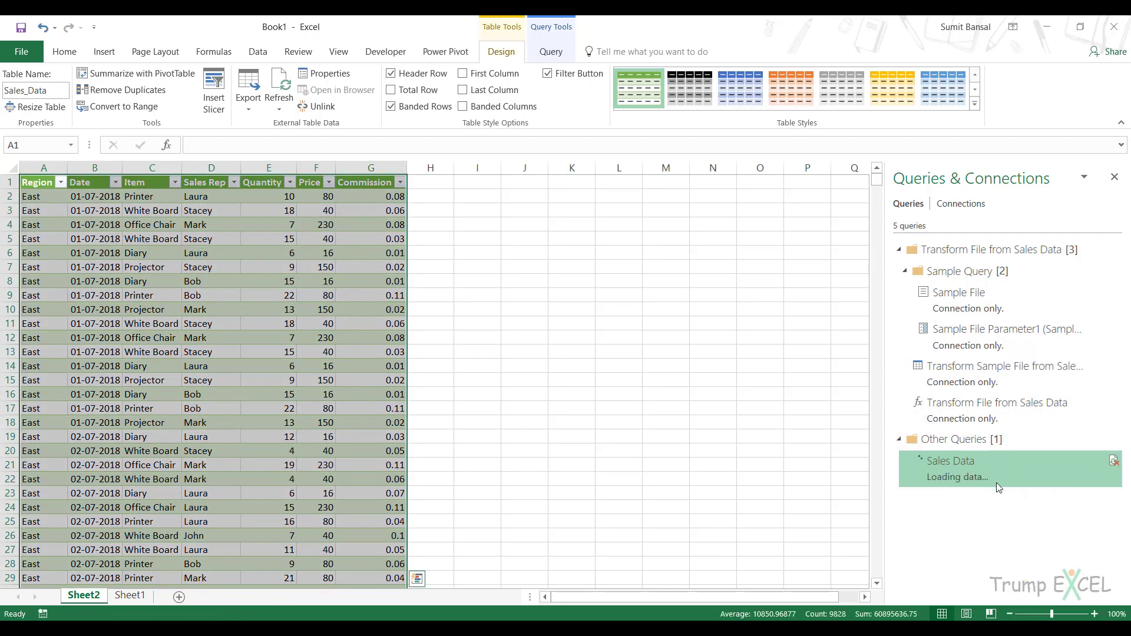